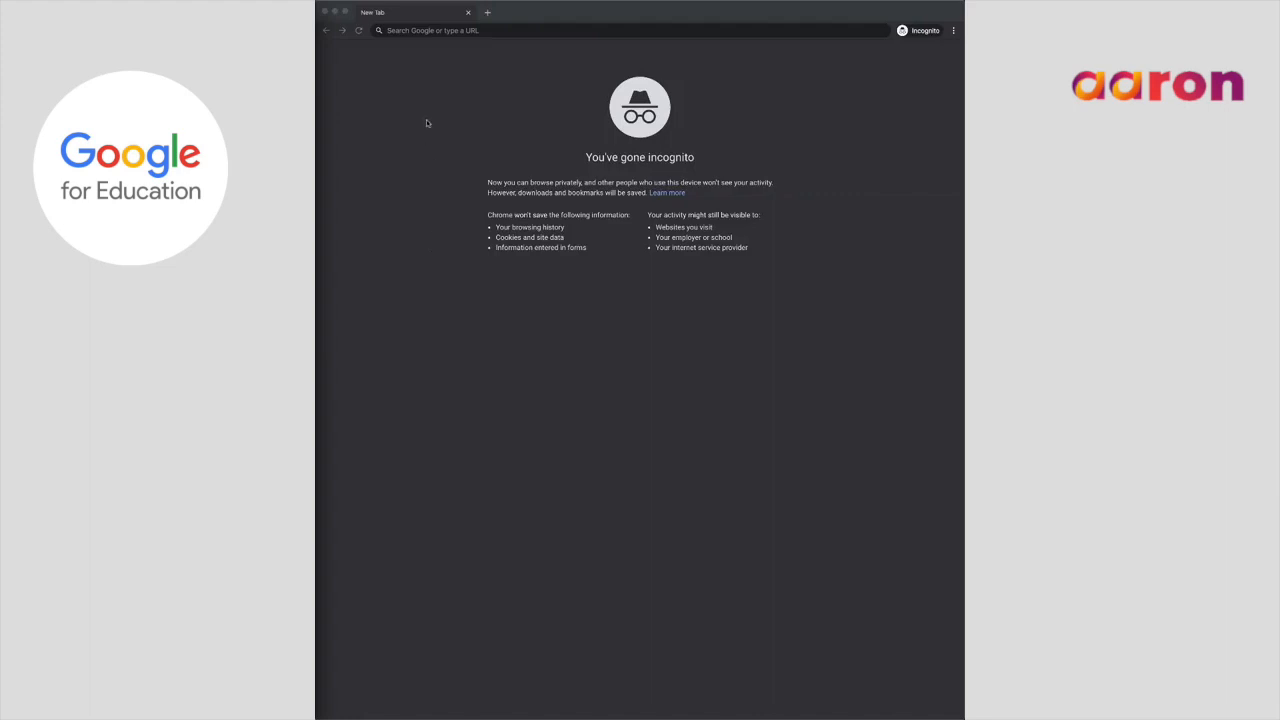
- Load the Google for Education website at edu.google.com
{"action": "left_click", "coordinate": [414, 30]}
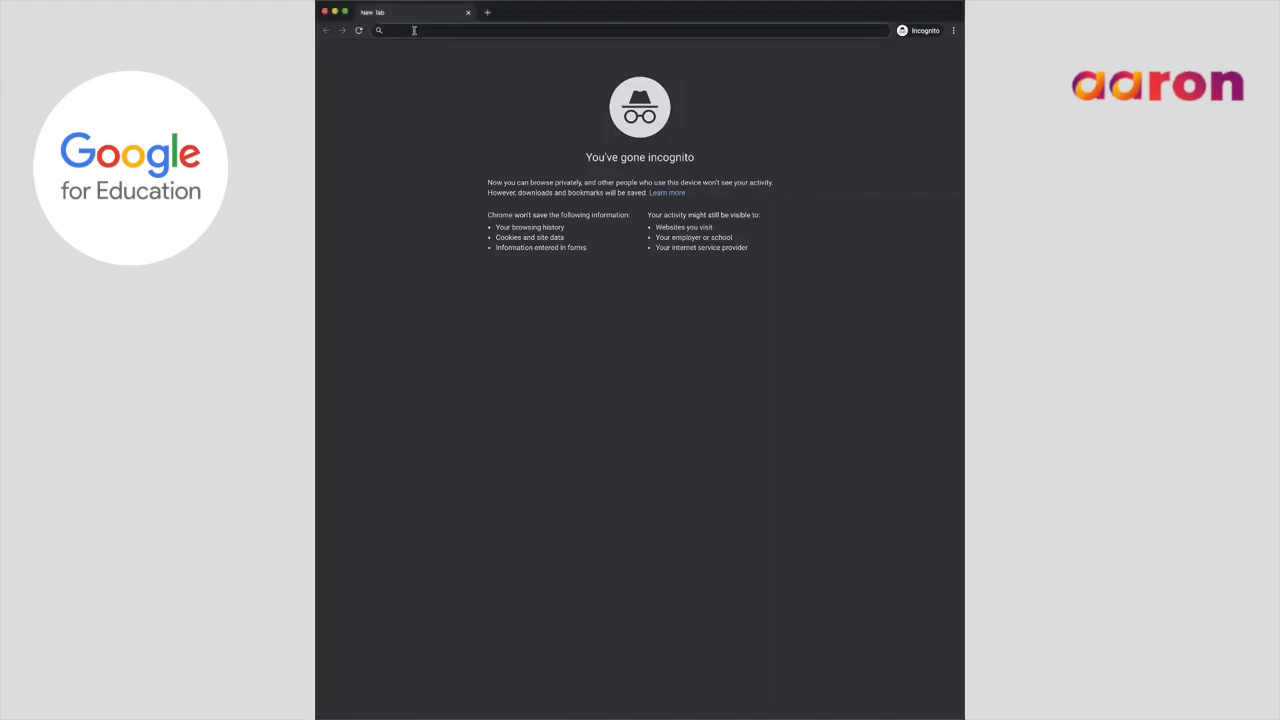
{"action": "type", "text": "edu.google.com"}
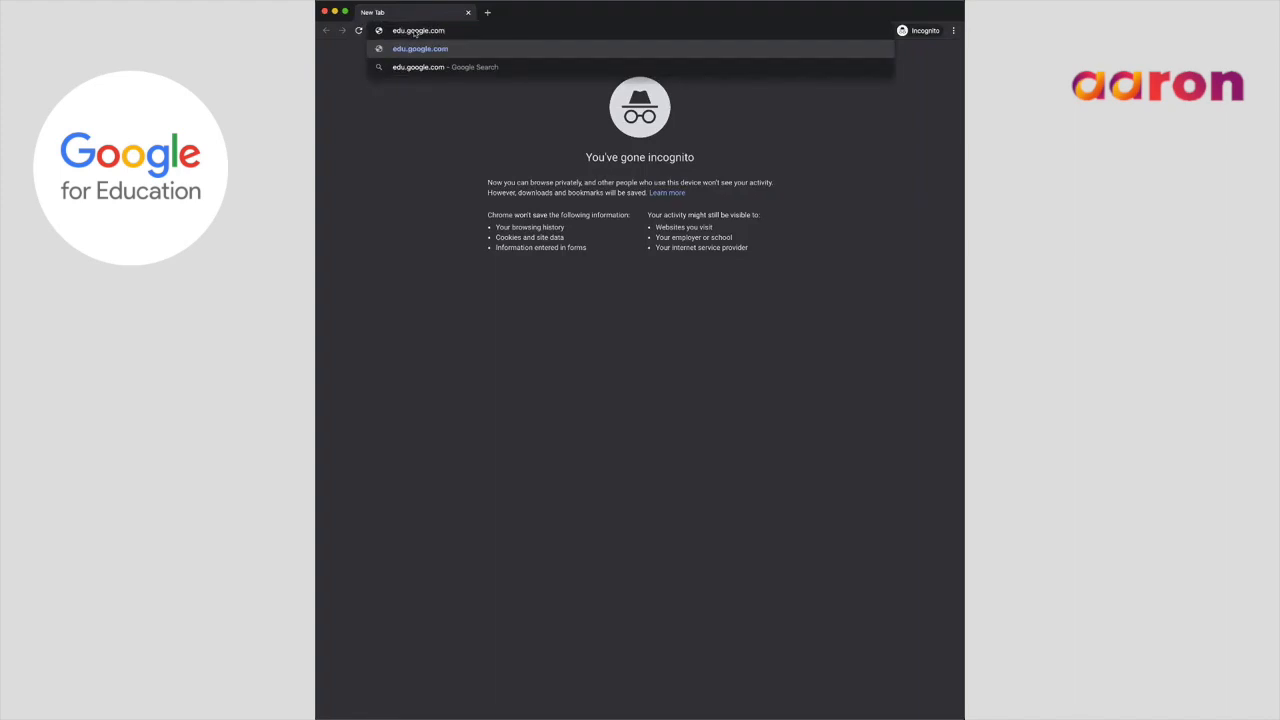
{"action": "key", "text": "Return"}
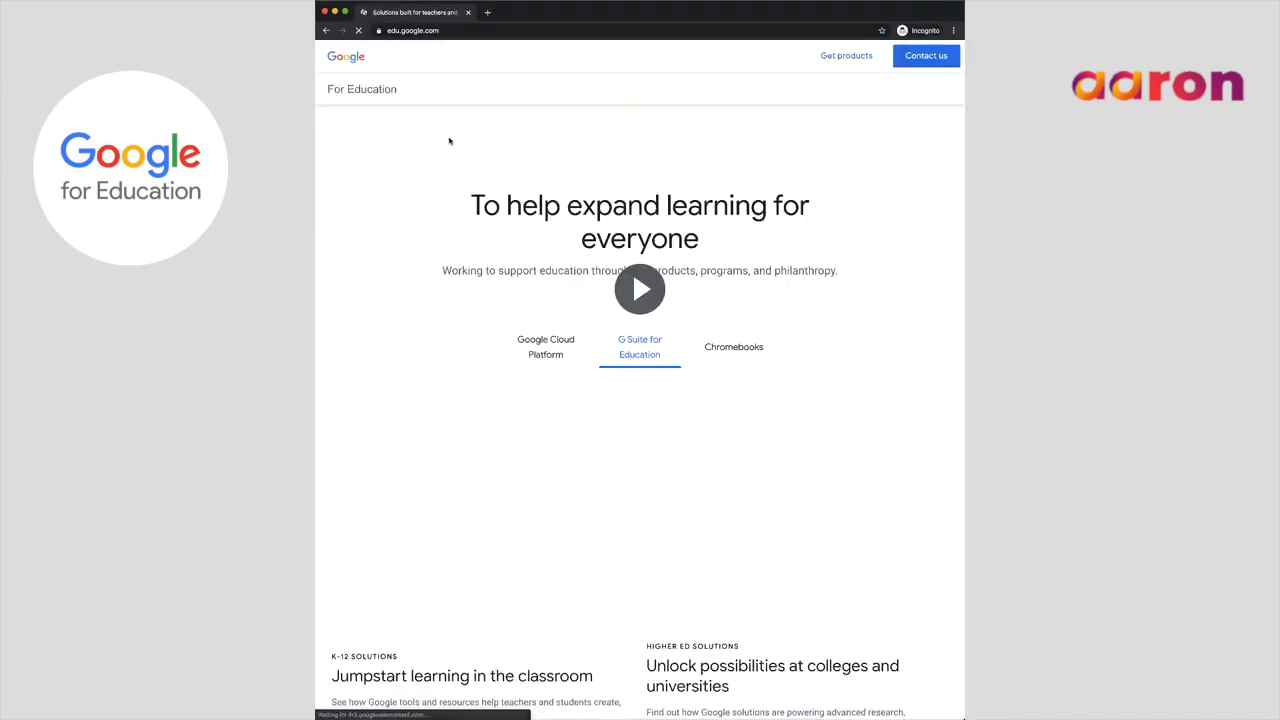
- Go to Products > G Suite for Education and start the Sign up for G Suite flow
{"action": "left_click", "coordinate": [507, 88]}
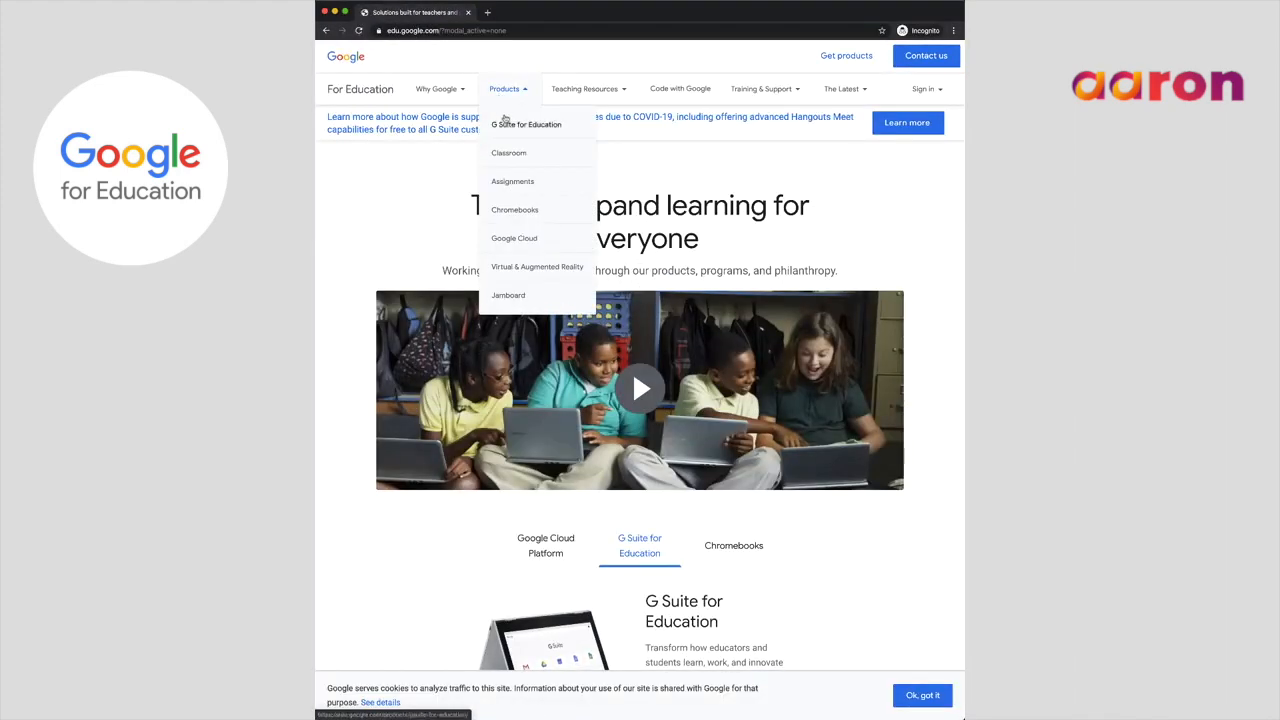
{"action": "left_click", "coordinate": [502, 138]}
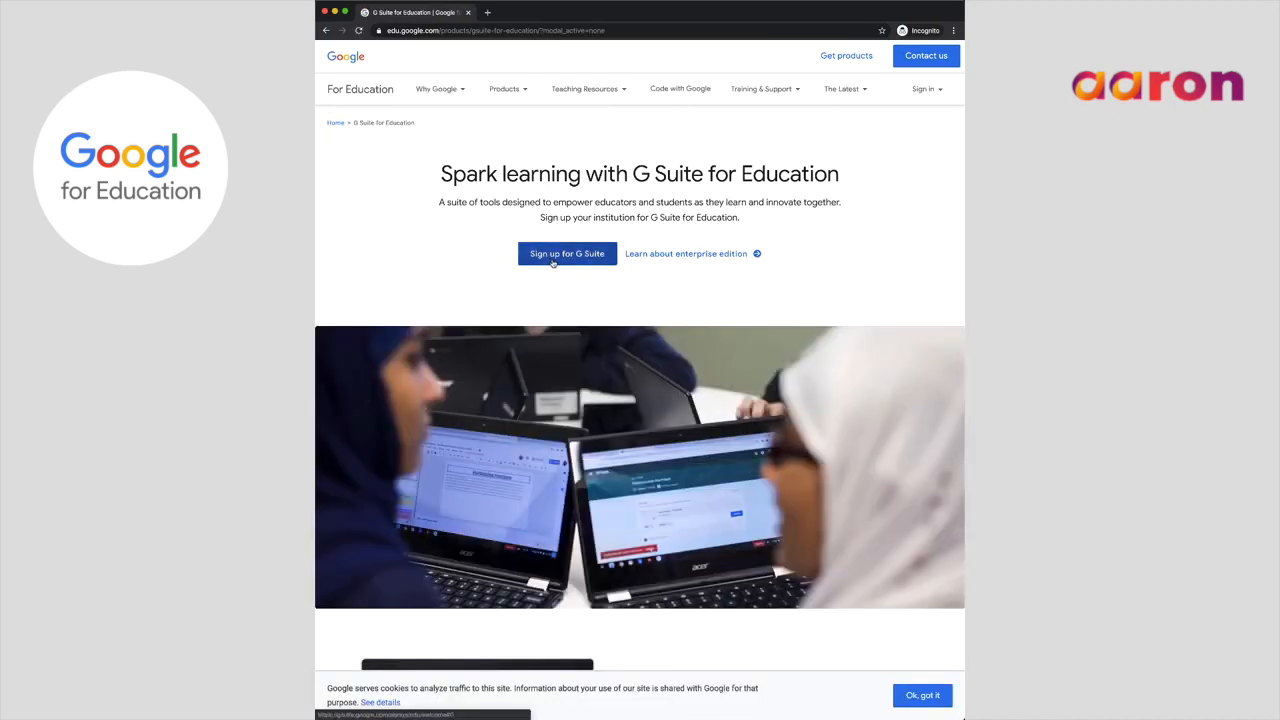
{"action": "left_click", "coordinate": [552, 262]}
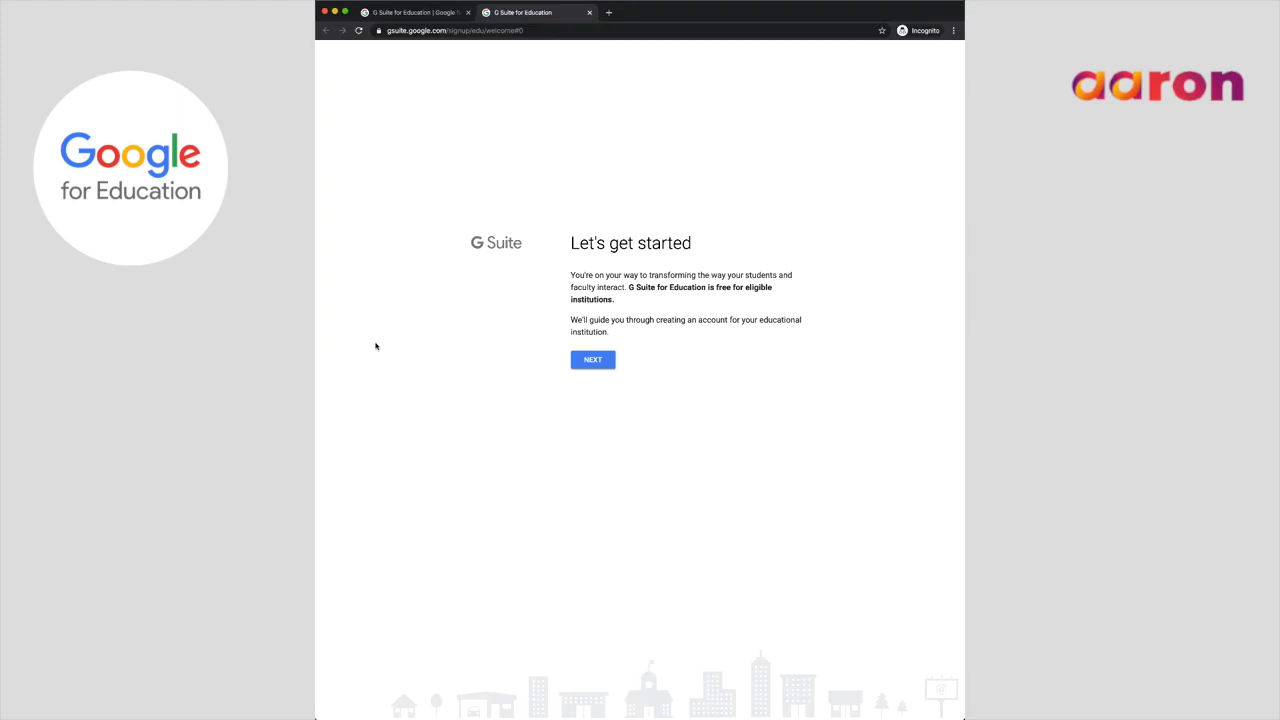
- Enter the institution name 'Google' as a primary or secondary education institution
{"action": "left_click", "coordinate": [597, 362]}
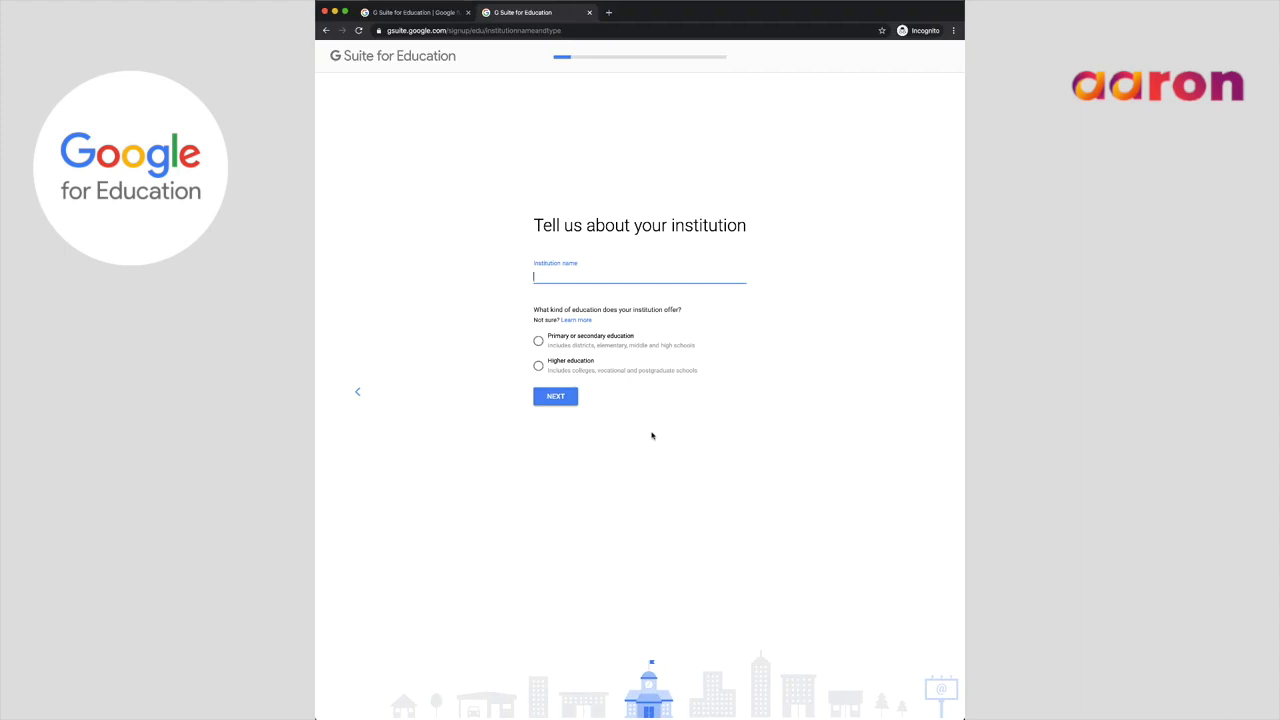
{"action": "type", "text": "Google"}
{"action": "left_click", "coordinate": [539, 342]}
{"action": "left_click", "coordinate": [559, 400]}
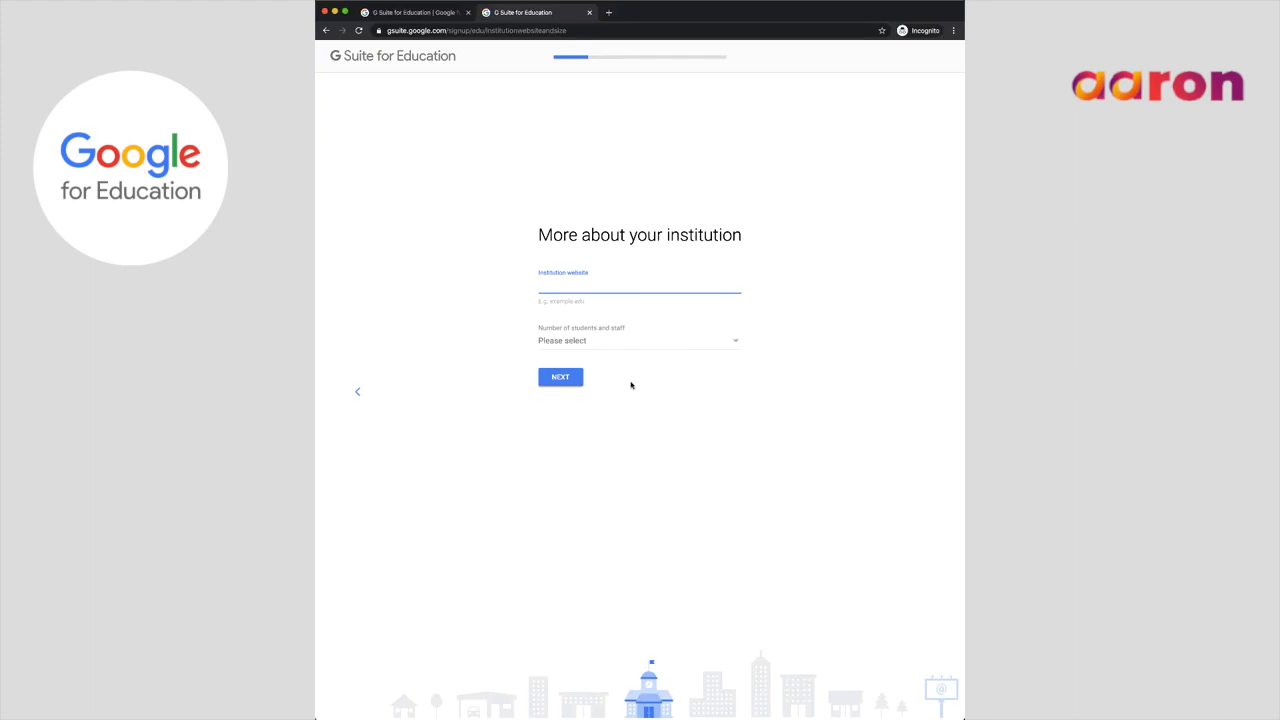
- Give the website google.com and a size of 10000+ students and staff
{"action": "type", "text": "google.com"}
{"action": "left_click", "coordinate": [612, 341]}
{"action": "left_click", "coordinate": [570, 465]}
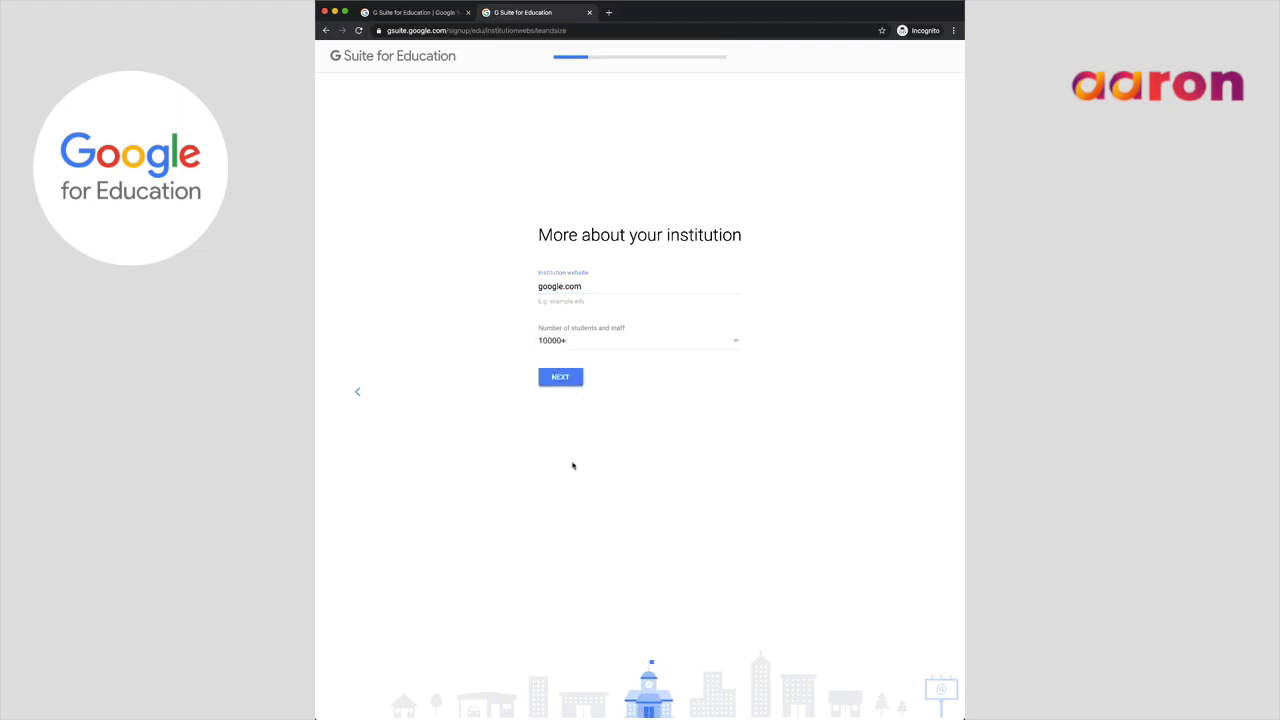
{"action": "left_click", "coordinate": [561, 381]}
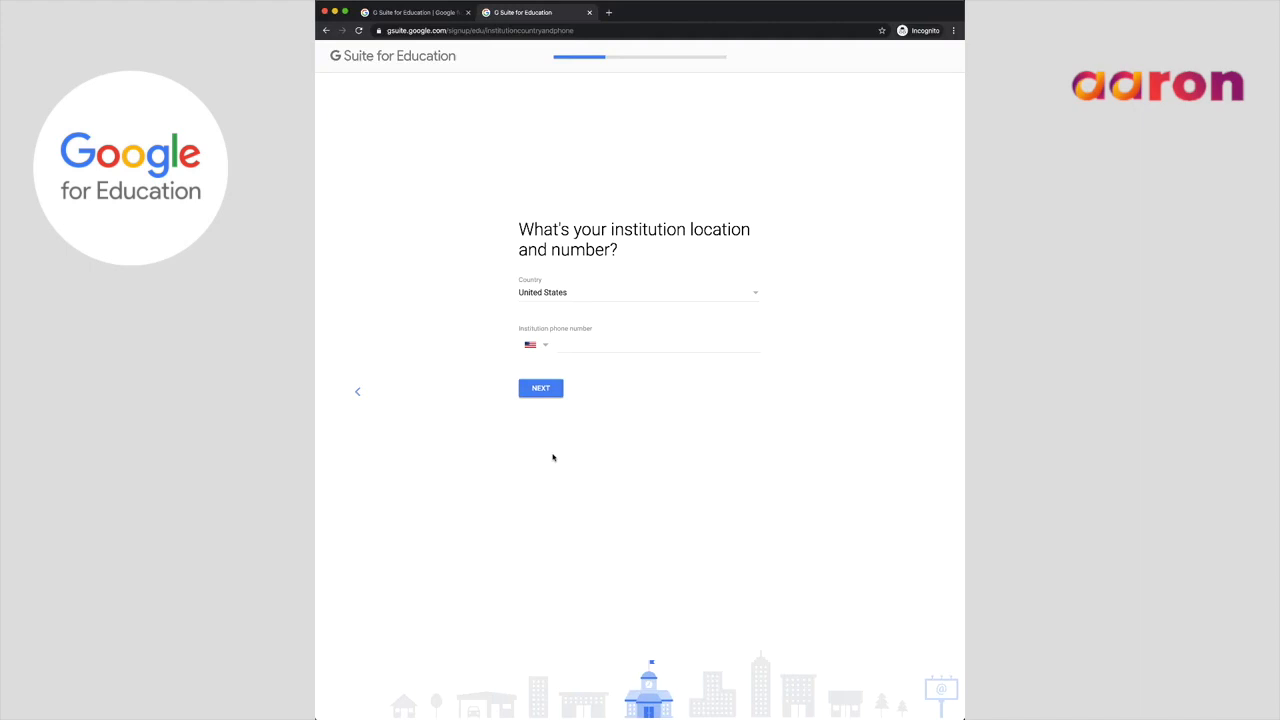
- Enter the institution's phone number with United States as the country and submit it
{"action": "left_click", "coordinate": [603, 348]}
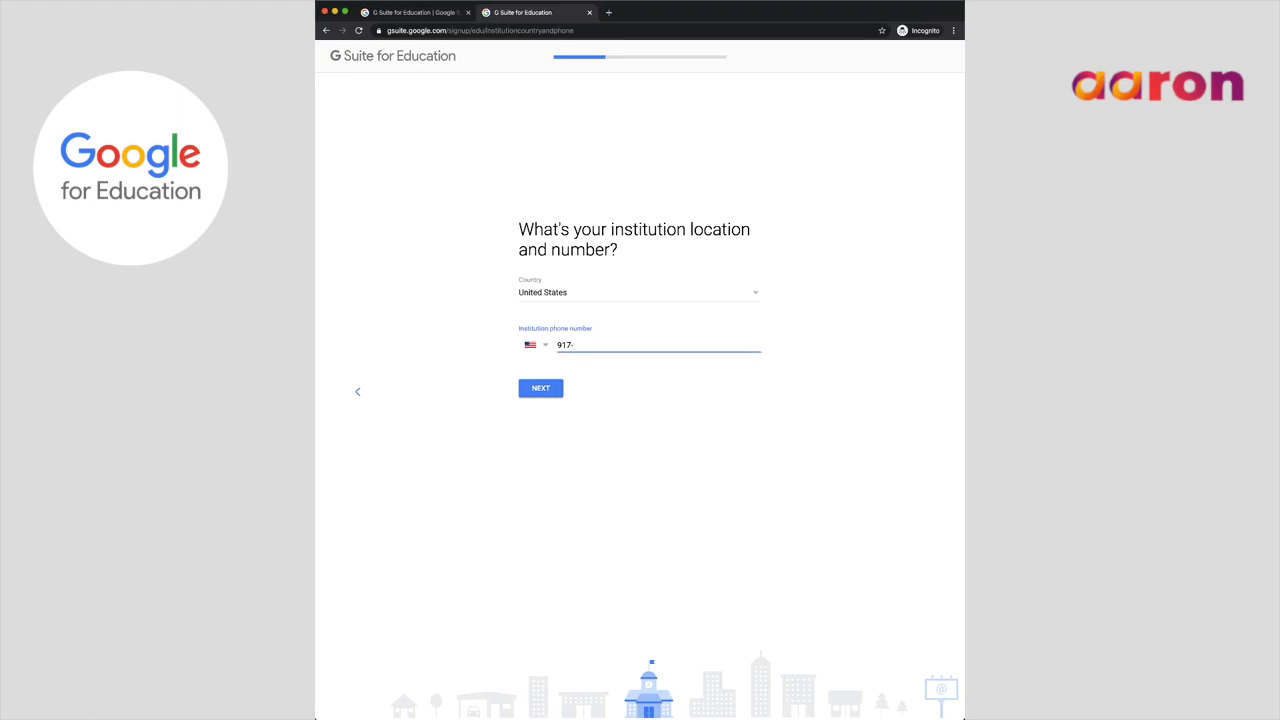
{"action": "left_click", "coordinate": [542, 388]}
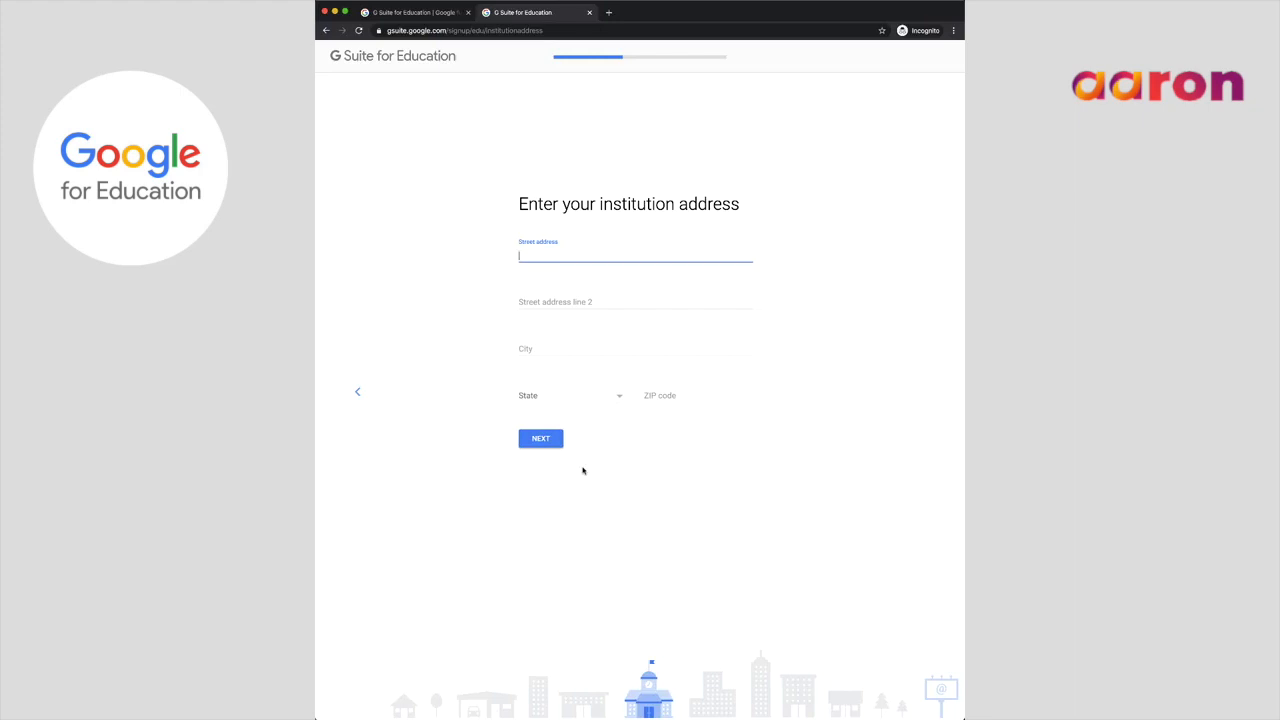
- Fill the institution's street address, city, state and ZIP from an autocomplete suggestion, then continue
{"action": "type", "text": "0 Ma"}
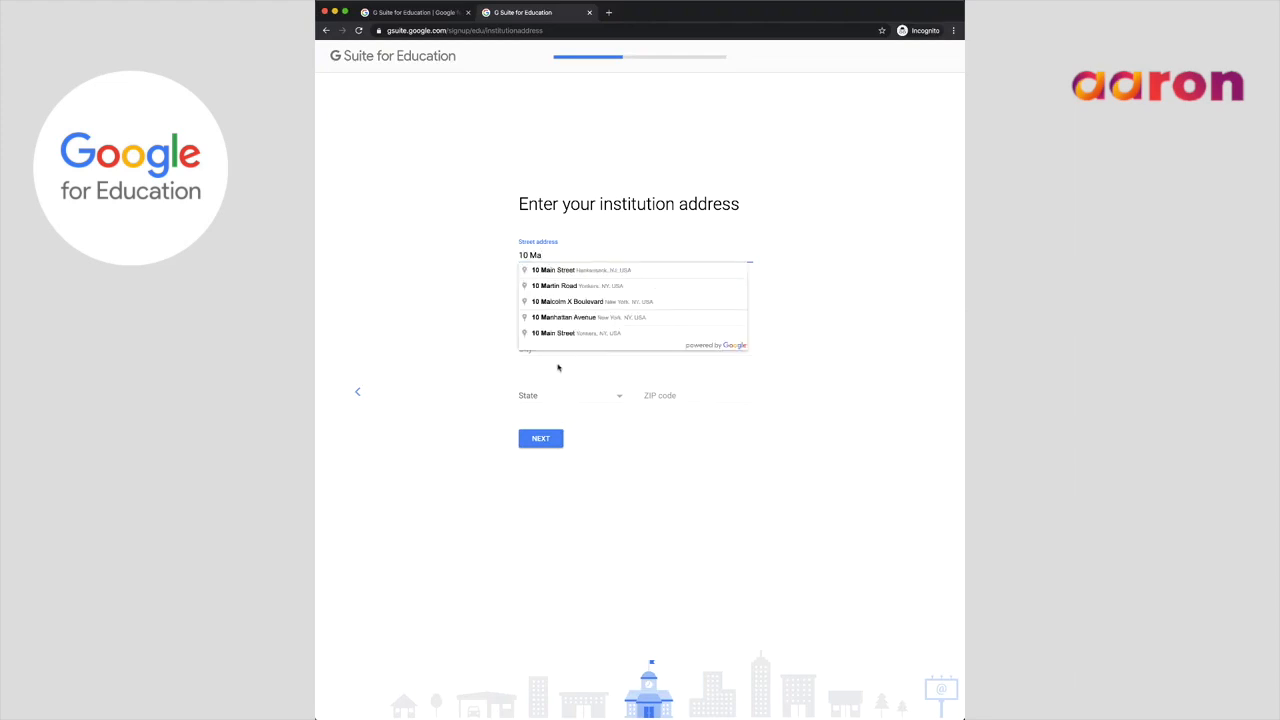
{"action": "left_click", "coordinate": [556, 271]}
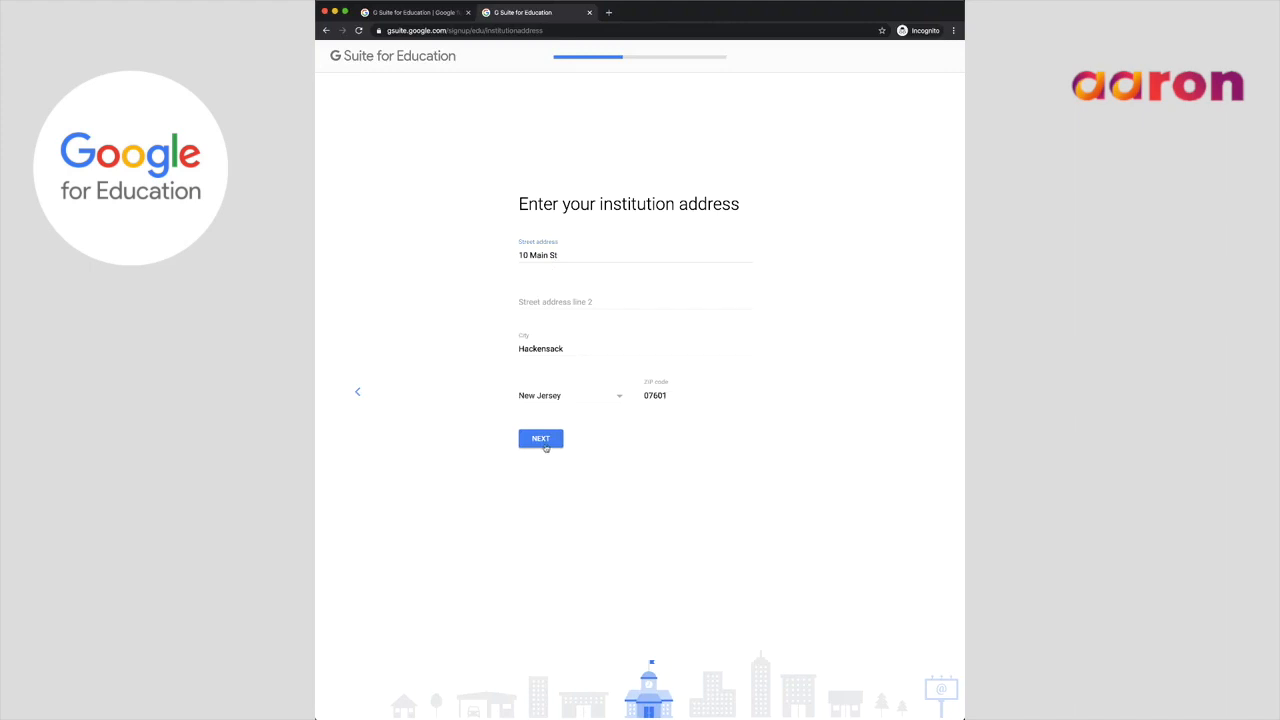
{"action": "left_click", "coordinate": [545, 445]}
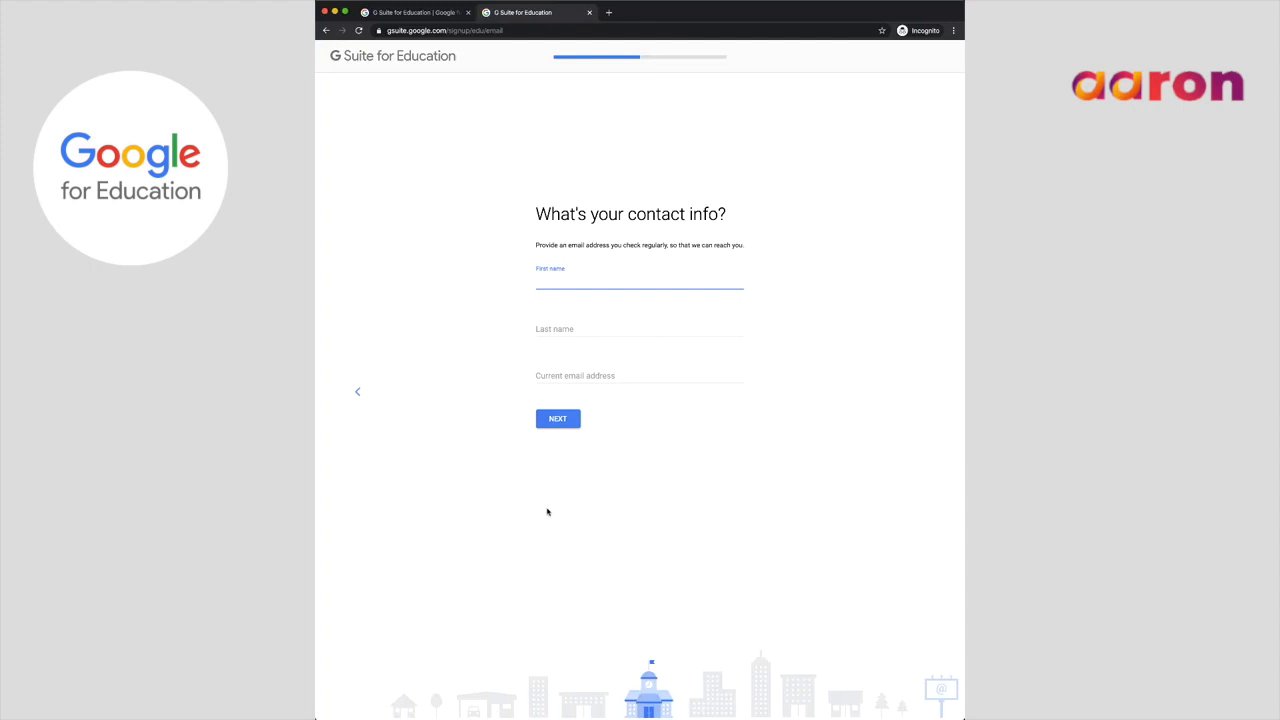
- Fill in the contact's first name, last name and current e-mail address, then submit
{"action": "type", "text": "John"}
{"action": "key", "text": "Tab"}
{"action": "type", "text": "Smith"}
{"action": "key", "text": "Tab"}
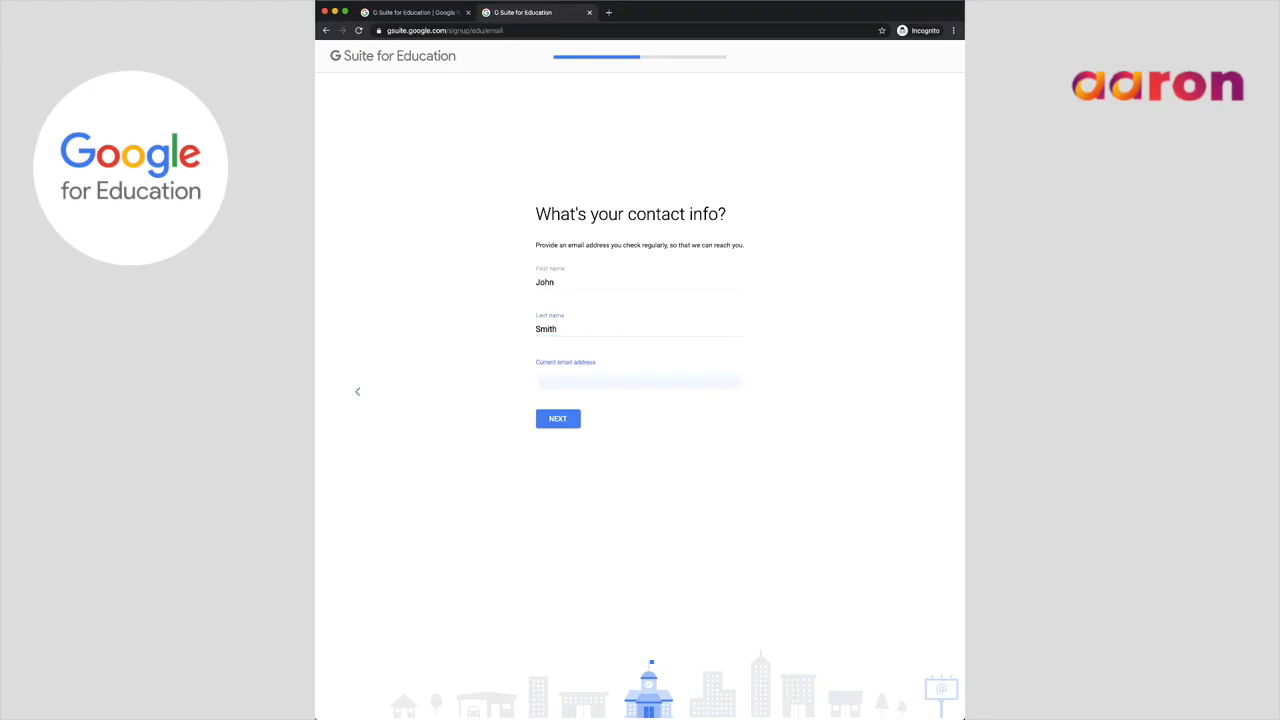
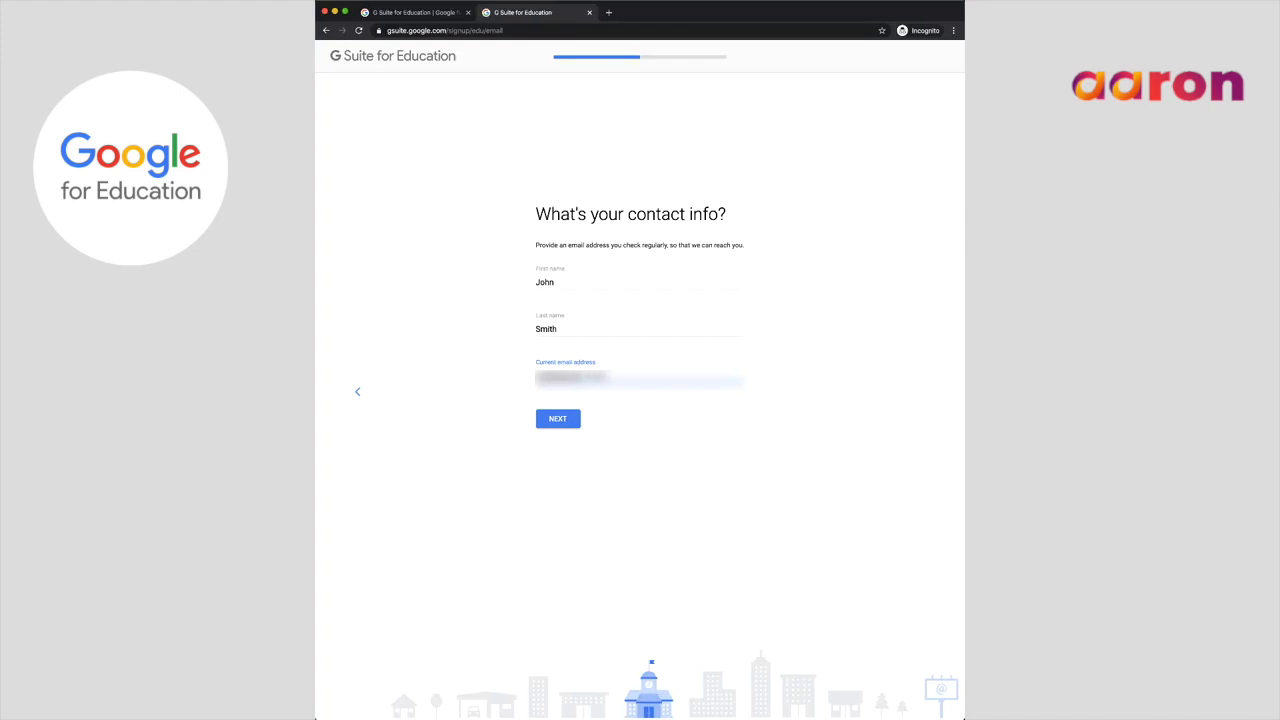
{"action": "left_click", "coordinate": [565, 422]}
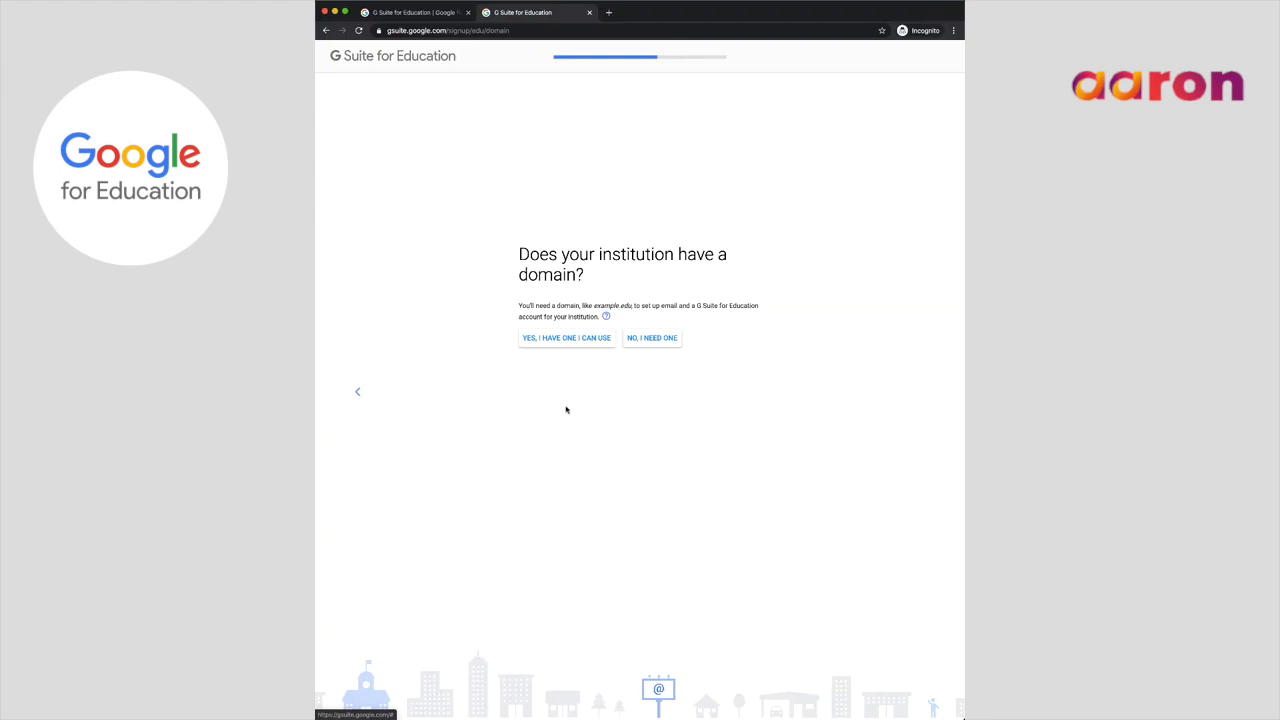
- Choose to use the institution's existing domain, enter its domain name, and confirm it
{"action": "left_click", "coordinate": [555, 343]}
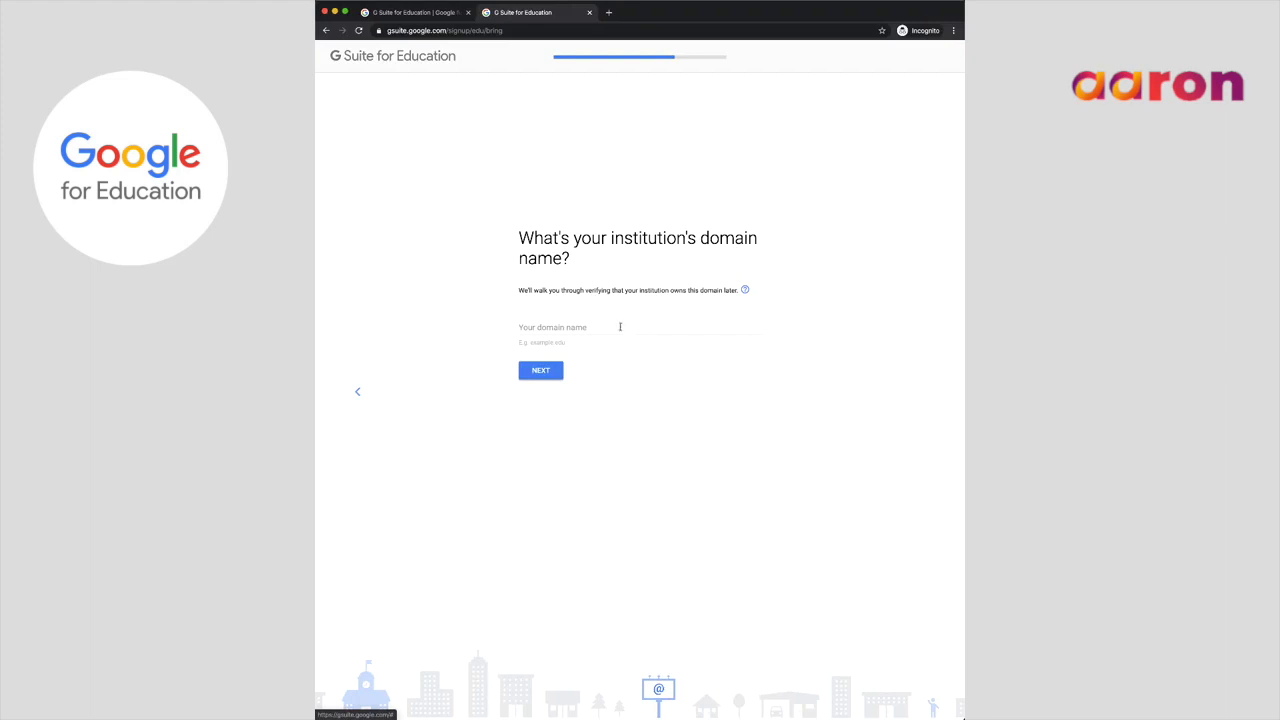
{"action": "left_click", "coordinate": [557, 327]}
{"action": "type", "text": "gs"}
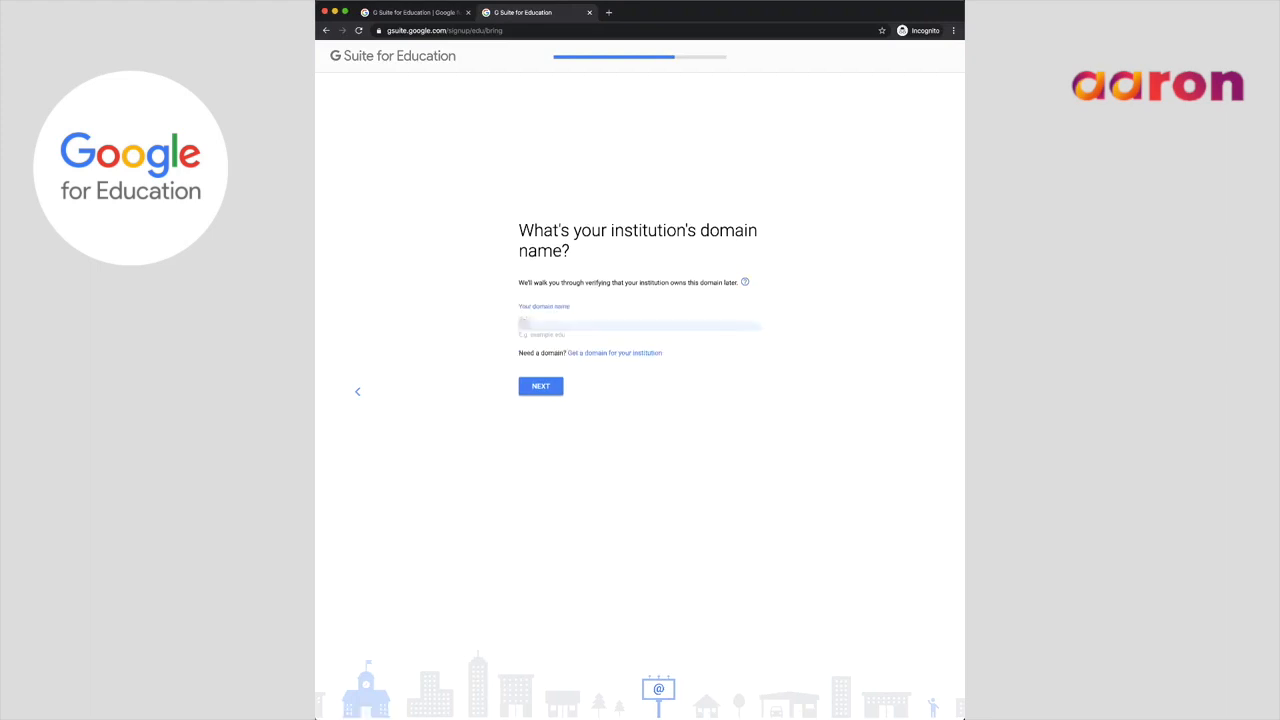
{"action": "type", "text": "****"}
{"action": "left_click", "coordinate": [542, 386]}
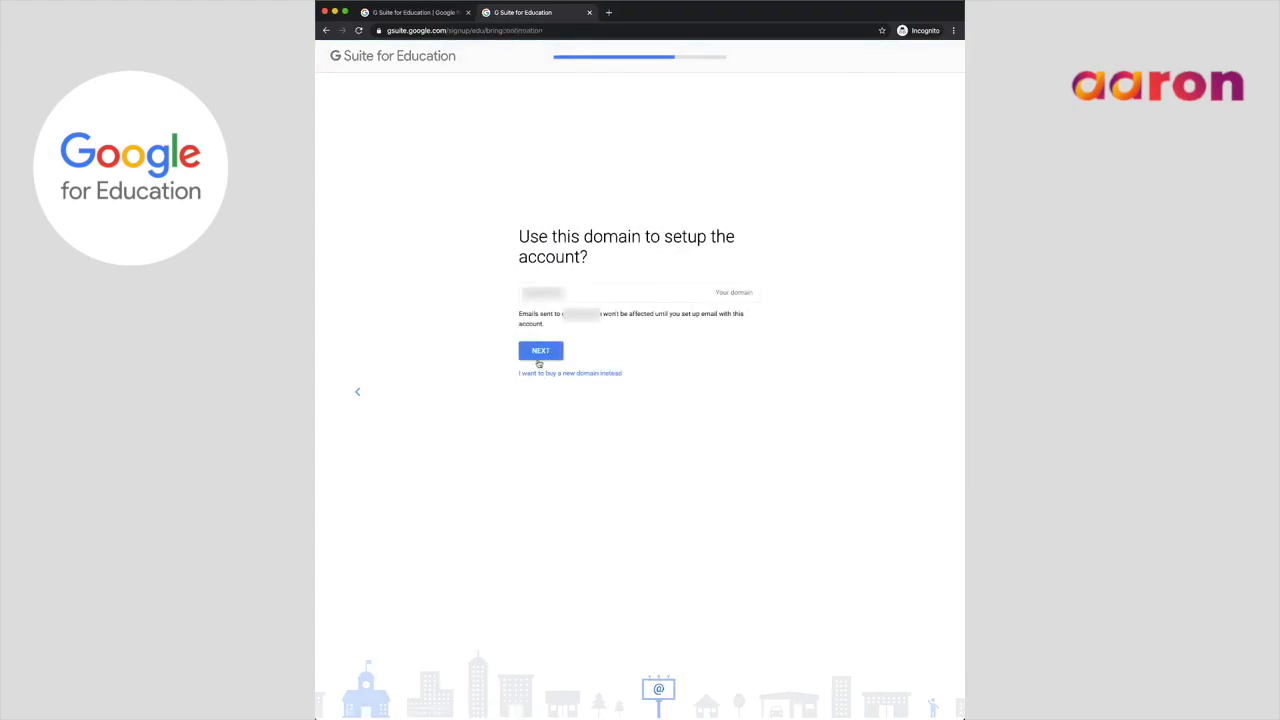
{"action": "left_click", "coordinate": [539, 359]}
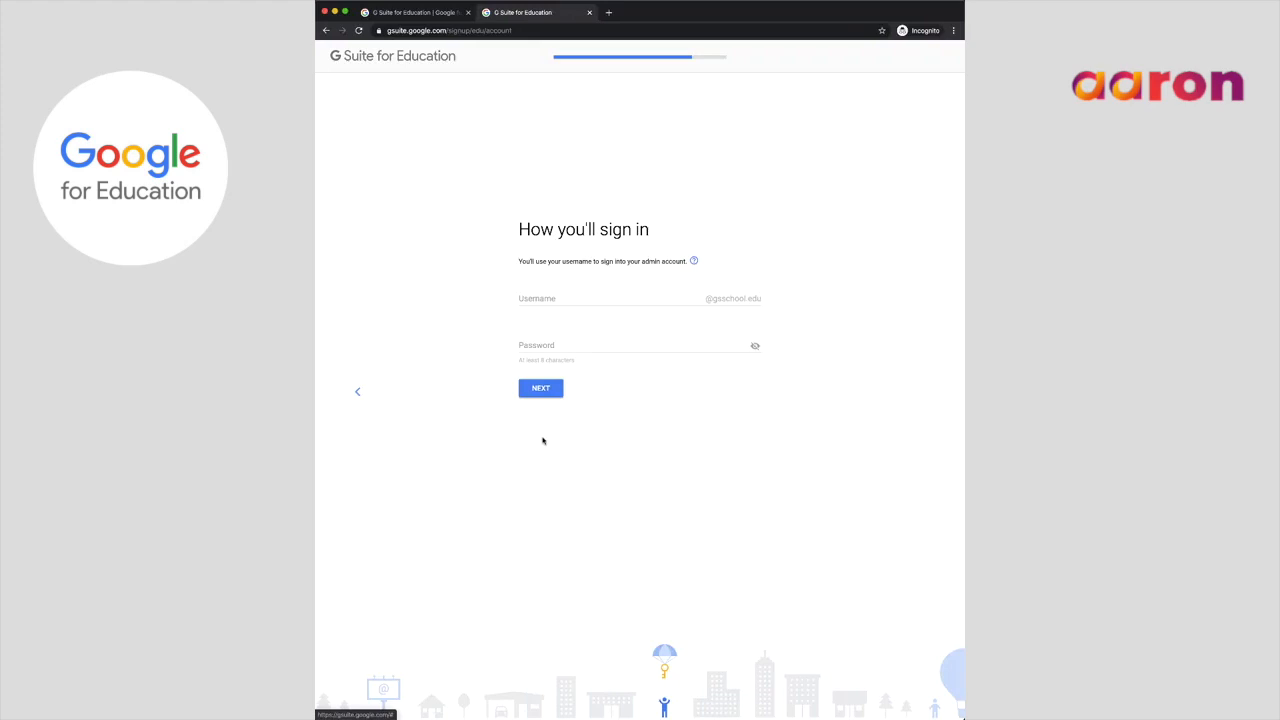
- Create the administrator sign-in with username 'admin' and a password
{"action": "left_click", "coordinate": [536, 298]}
{"action": "type", "text": "admin"}
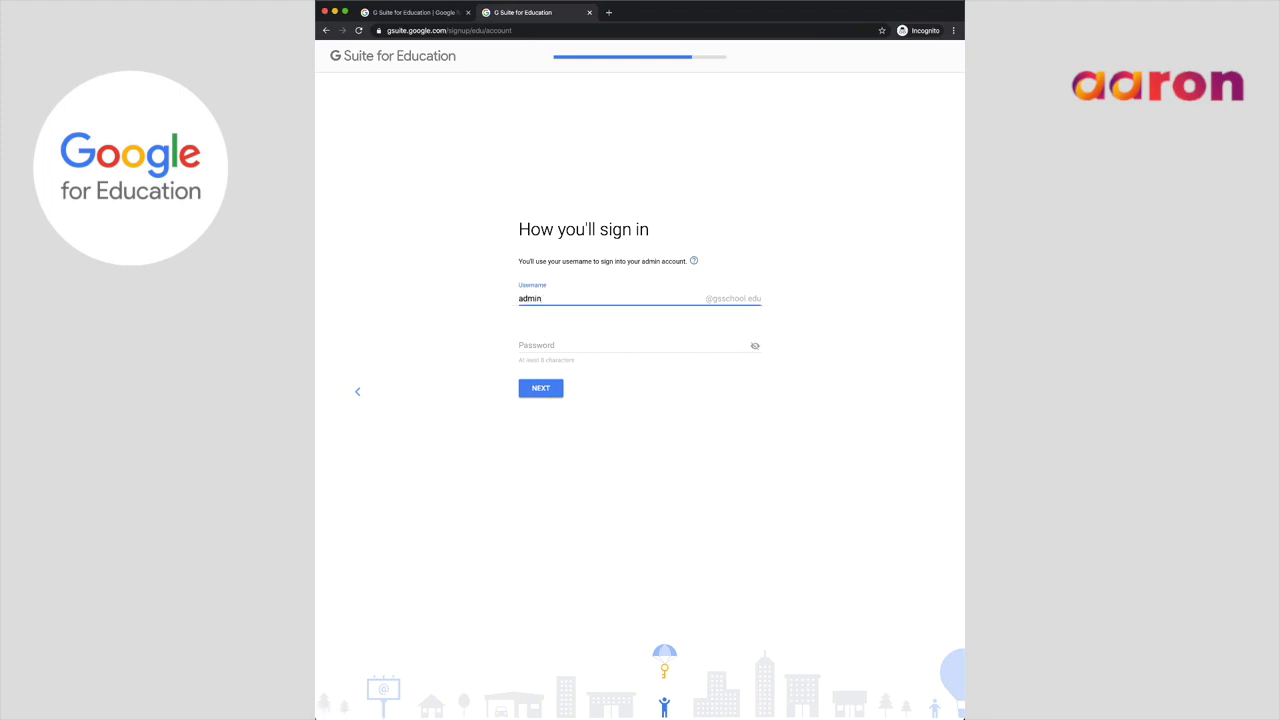
{"action": "key", "text": "Tab"}
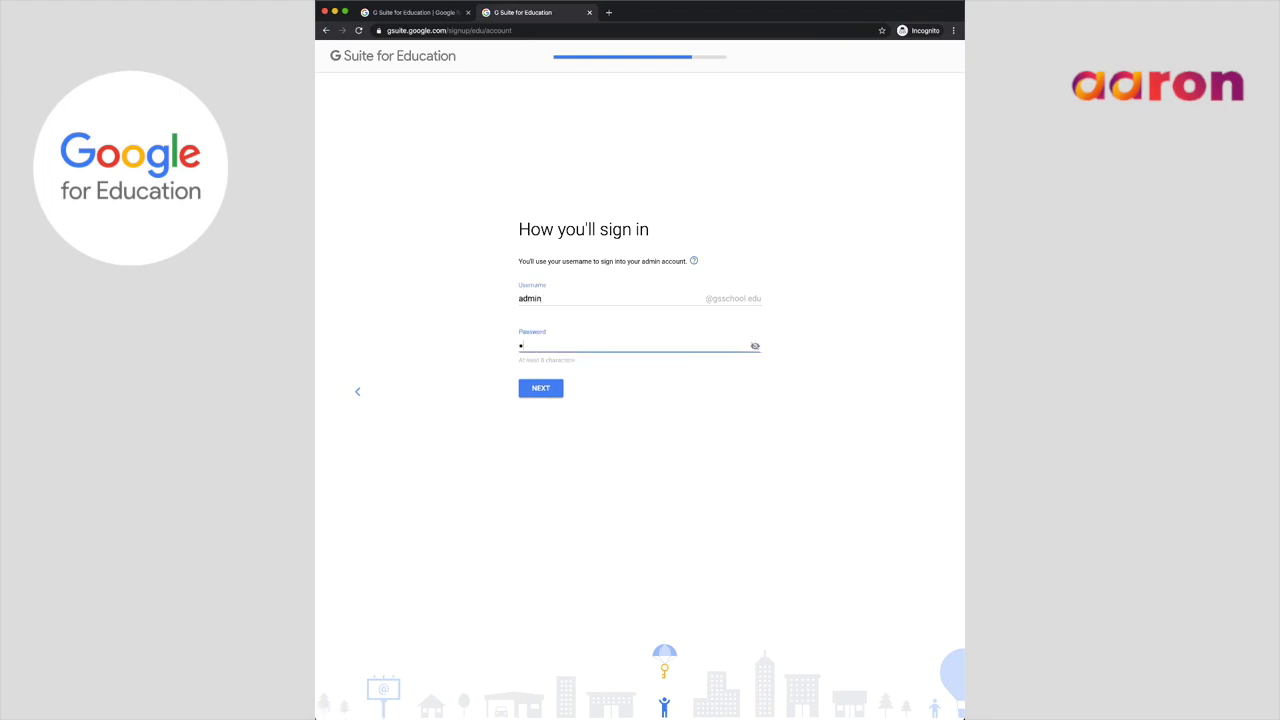
{"action": "type", "text": "••••••••••••"}
{"action": "left_click", "coordinate": [547, 392]}
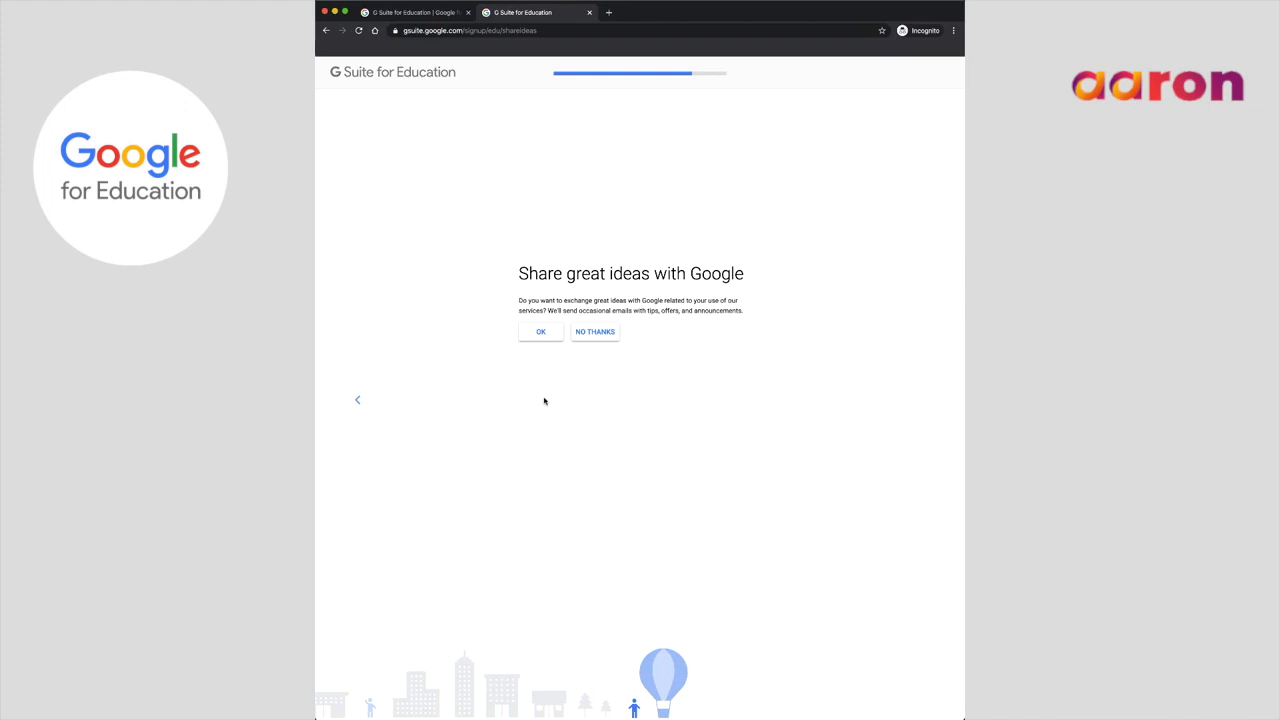
- Accept occasional tips from Google, review the school consent text, and agree to it
{"action": "left_click", "coordinate": [540, 331]}
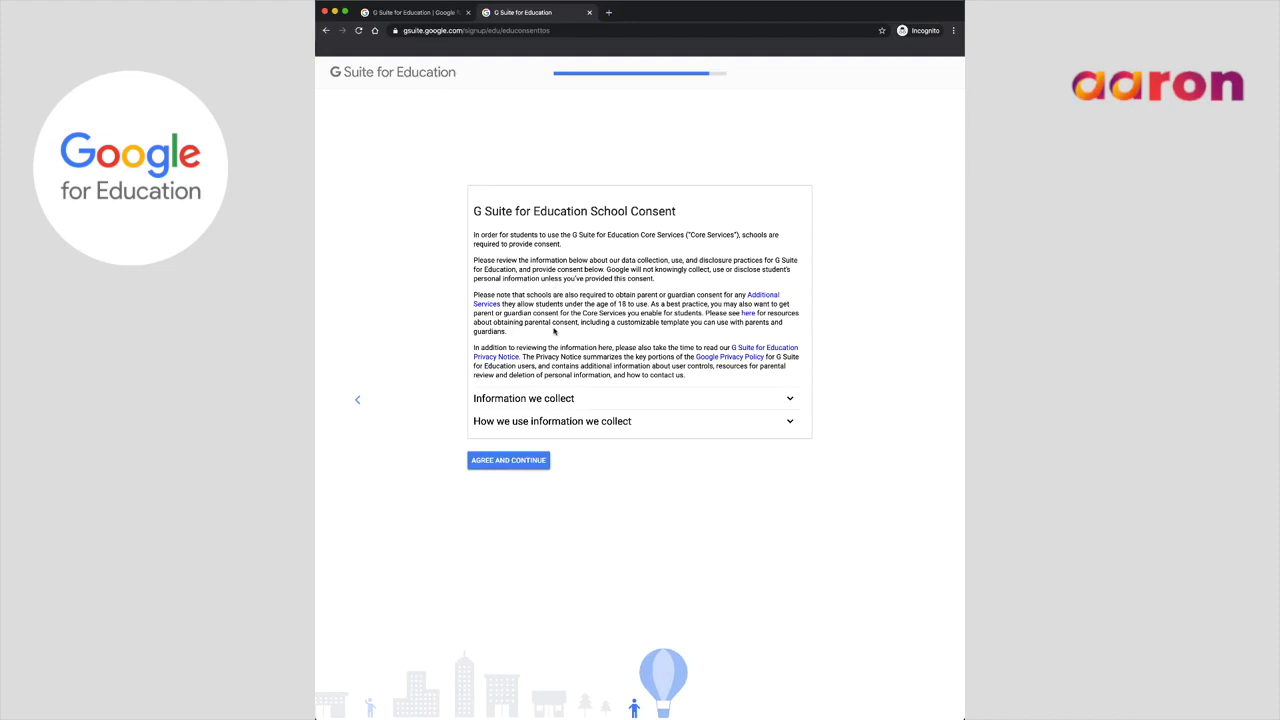
{"action": "scroll", "coordinate": [554, 331], "scroll_direction": "down", "scroll_amount": 5}
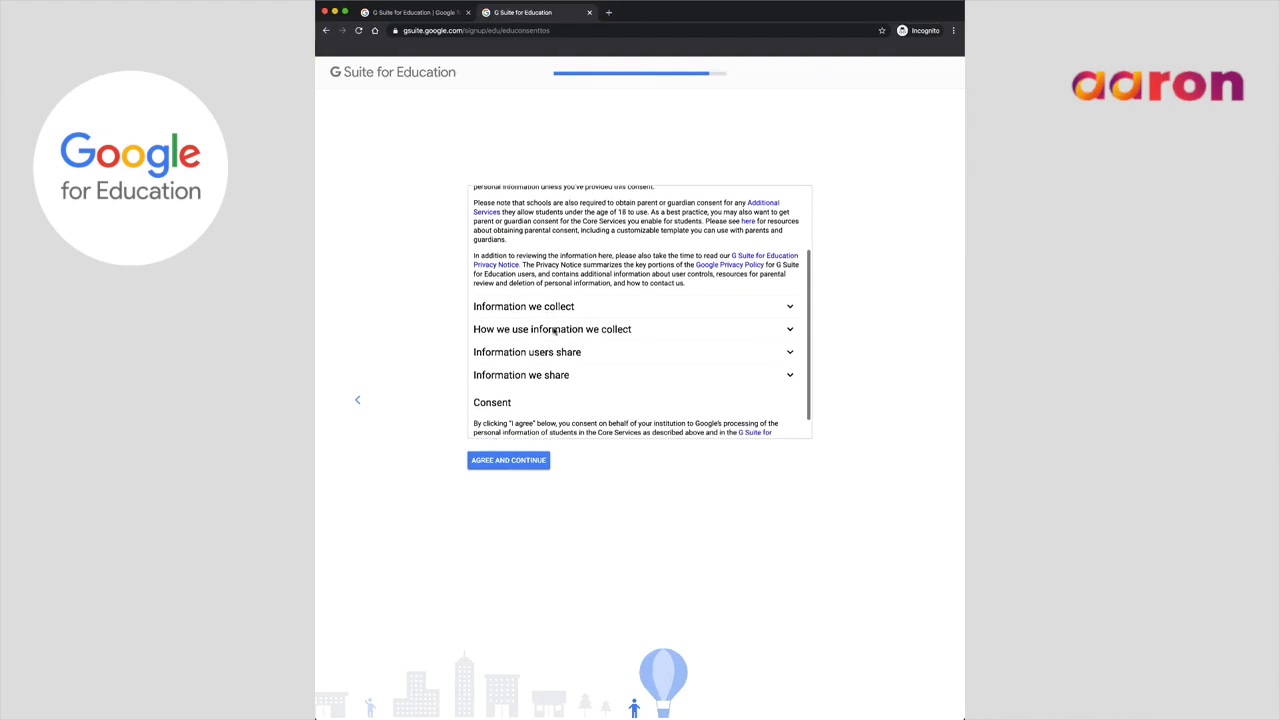
{"action": "scroll", "coordinate": [554, 331], "scroll_direction": "up", "scroll_amount": 5}
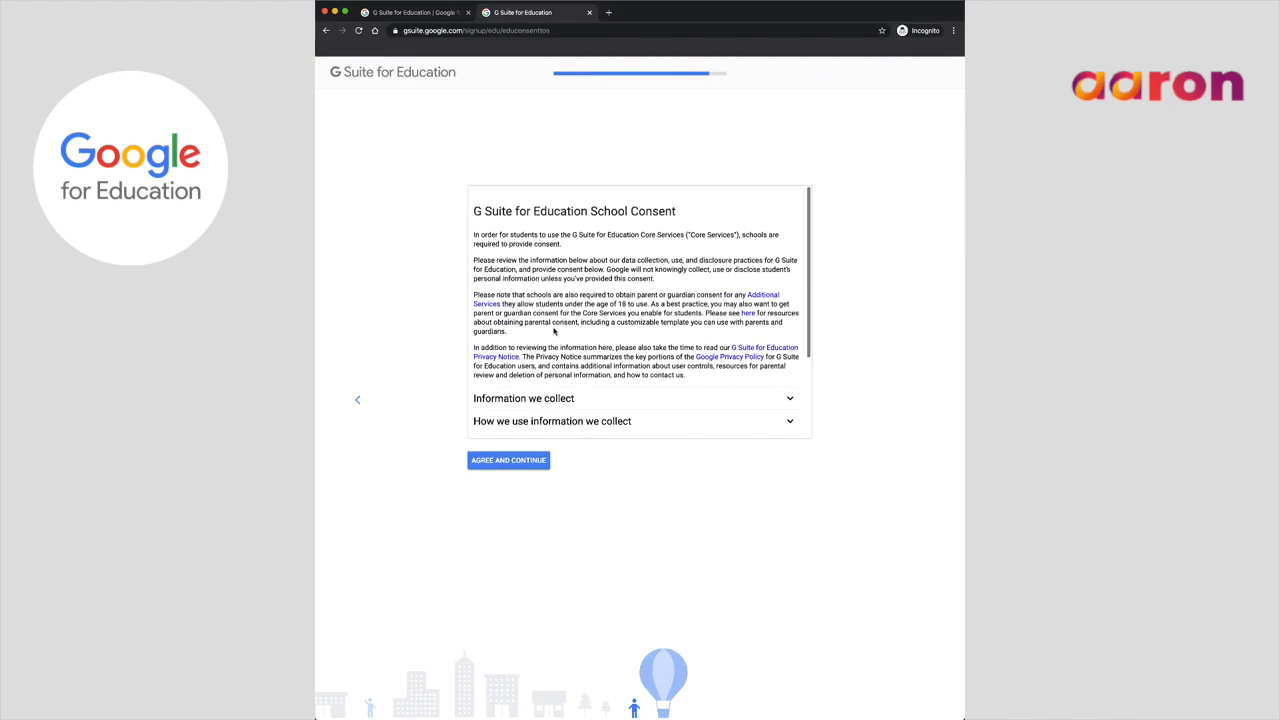
{"action": "left_click", "coordinate": [525, 462]}
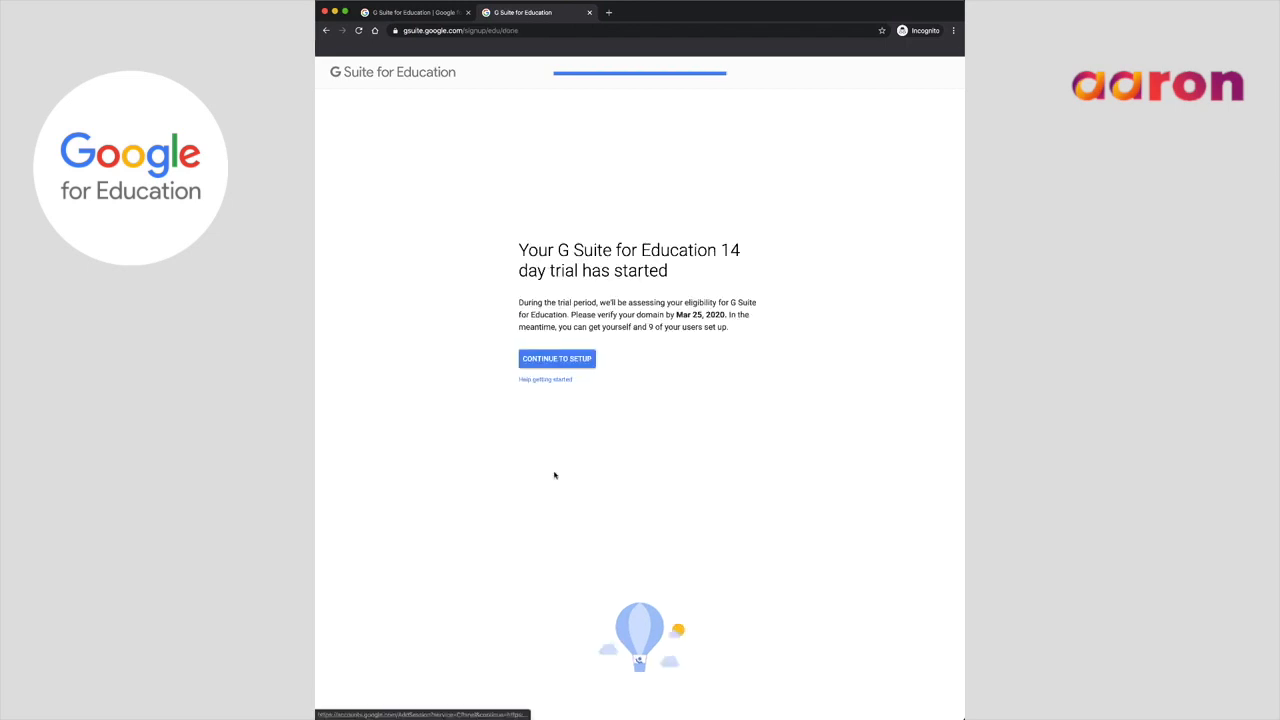